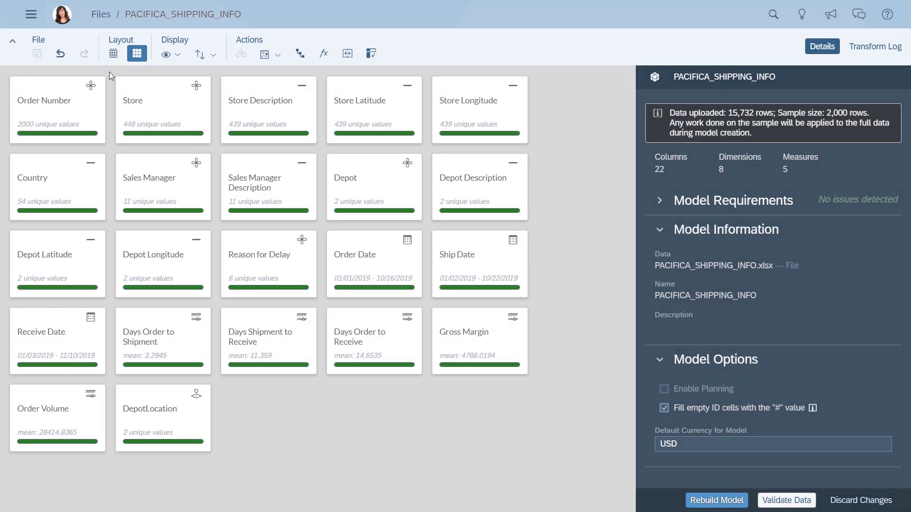
Step: Geo-enrich by coordinates to create StoreLocation, with Store as location ID and Store Description as description
{"action": "left_click", "coordinate": [113, 53]}
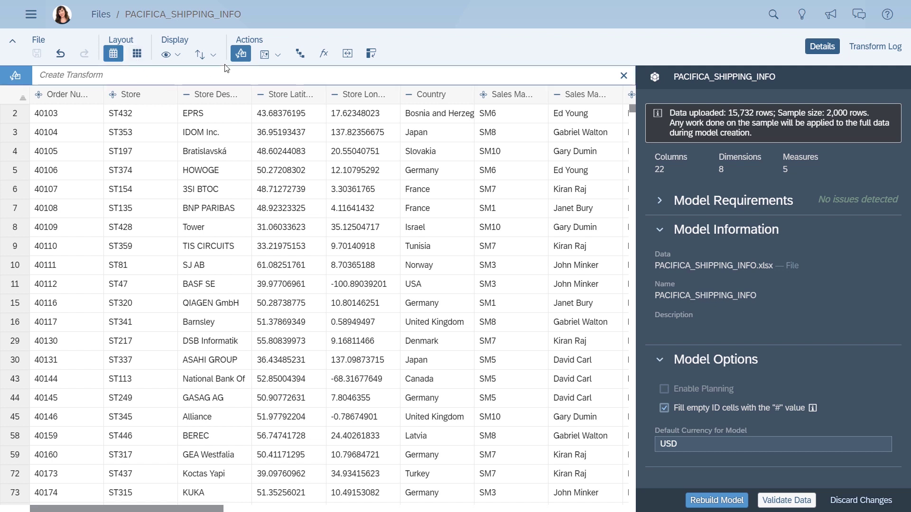
{"action": "left_click", "coordinate": [277, 55]}
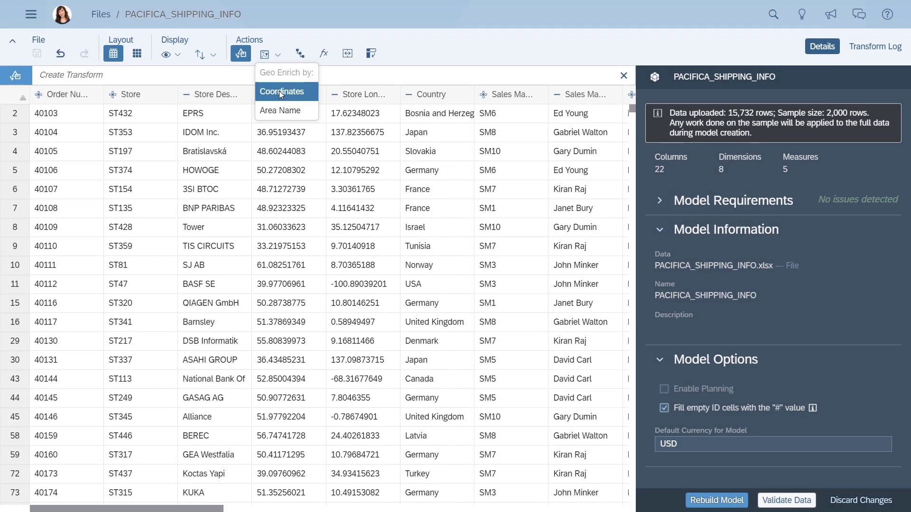
{"action": "left_click", "coordinate": [281, 93]}
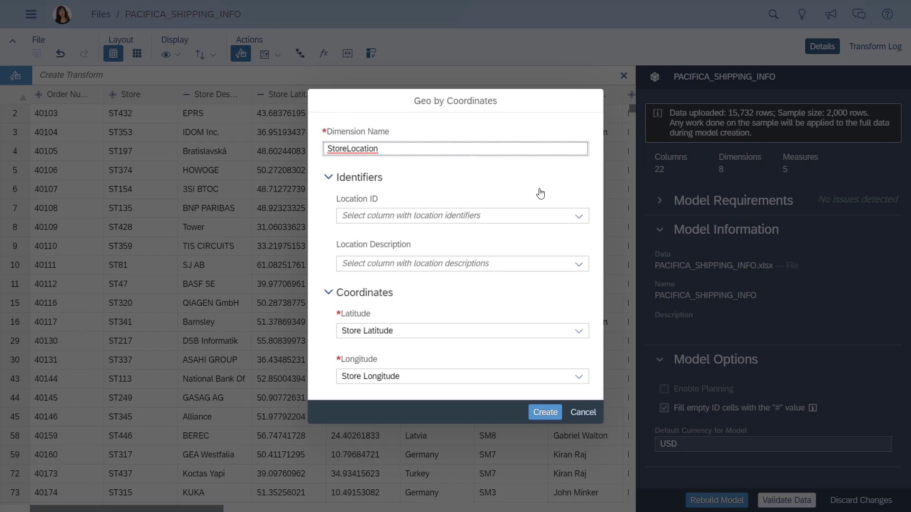
{"action": "left_click", "coordinate": [577, 216]}
{"action": "left_click", "coordinate": [560, 250]}
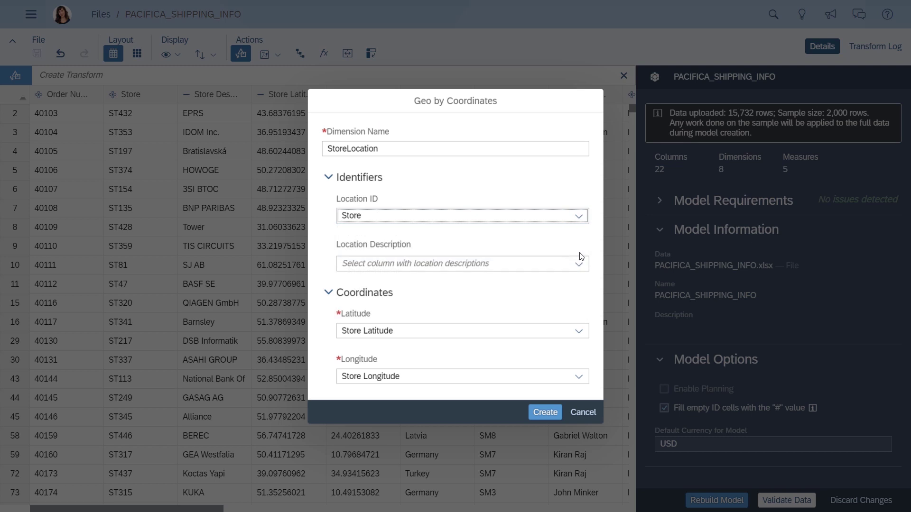
{"action": "left_click", "coordinate": [579, 264]}
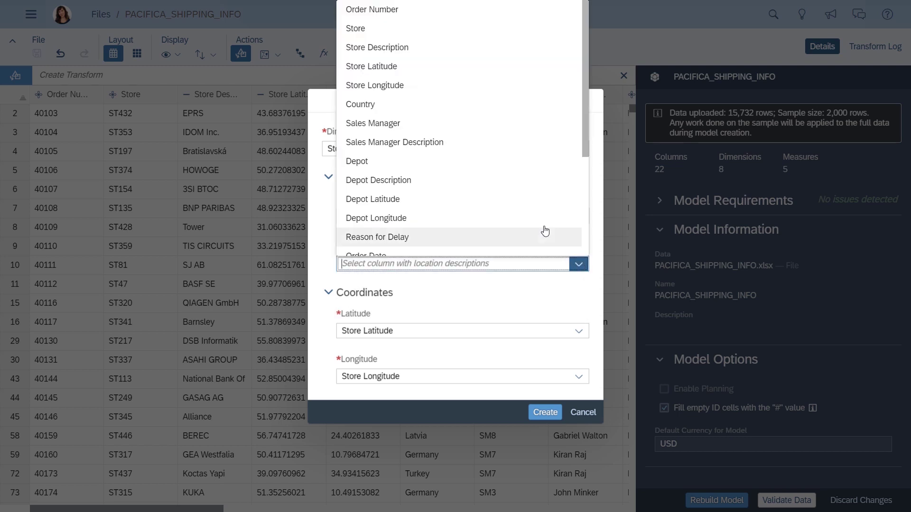
{"action": "left_click", "coordinate": [397, 51]}
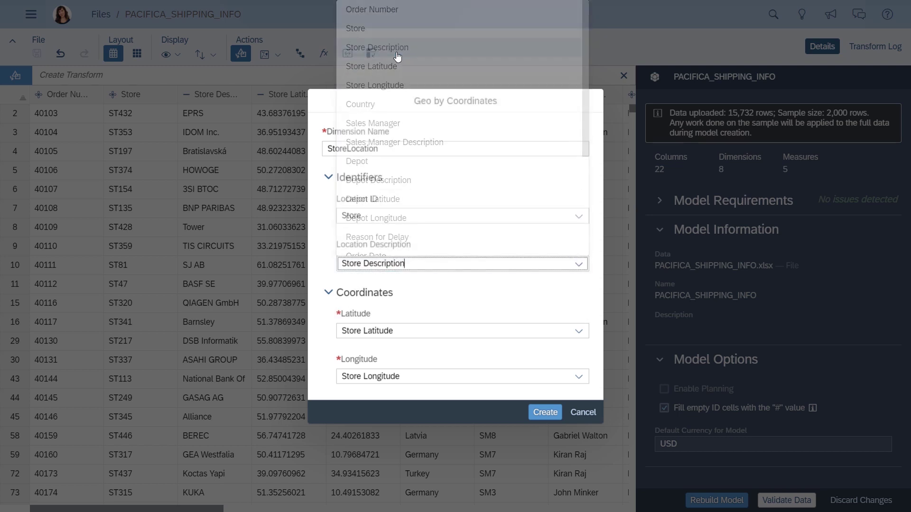
{"action": "left_click", "coordinate": [545, 412]}
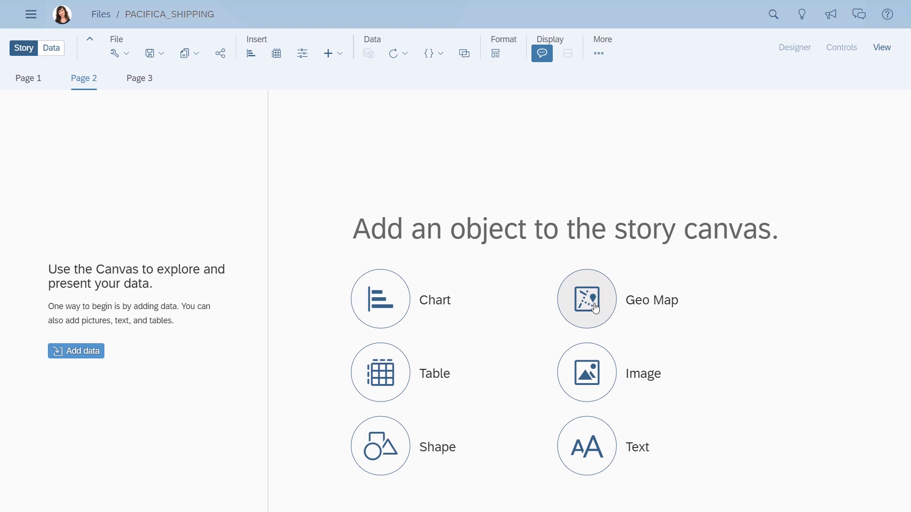
Step: Insert a geo map and add a layer plotted by the StoreLocation dimension
{"action": "left_click", "coordinate": [595, 309]}
{"action": "left_click", "coordinate": [687, 156]}
{"action": "left_click", "coordinate": [664, 235]}
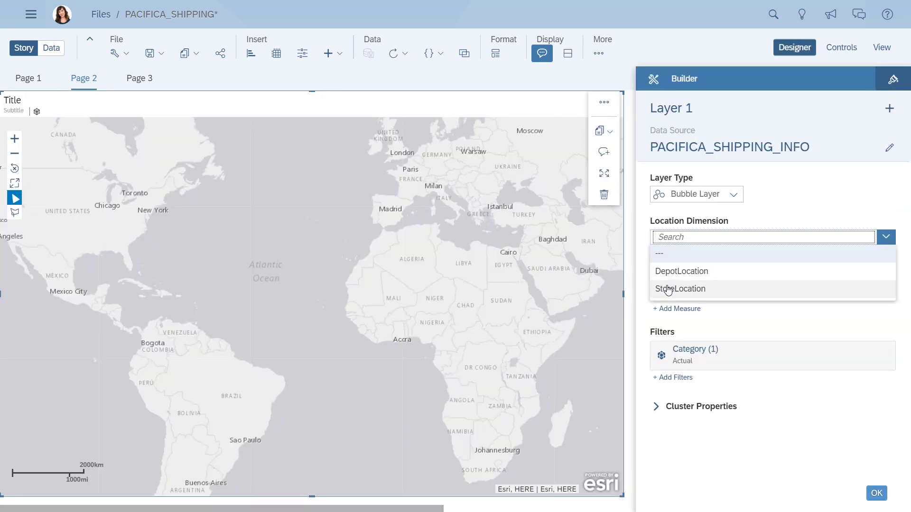
{"action": "left_click", "coordinate": [665, 288]}
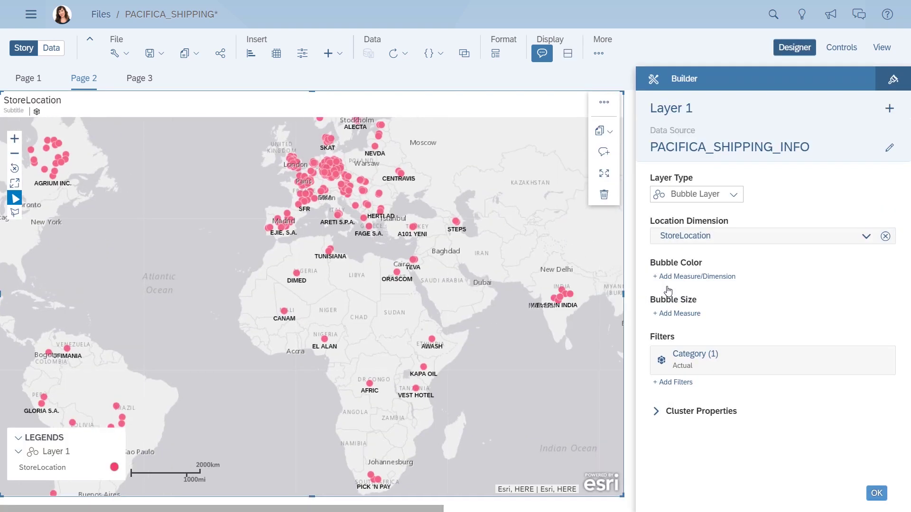
Step: Make the layer a Choropleth / Drill Layer coloured by Average Shipping Time
{"action": "left_click", "coordinate": [734, 195]}
{"action": "left_click", "coordinate": [722, 262]}
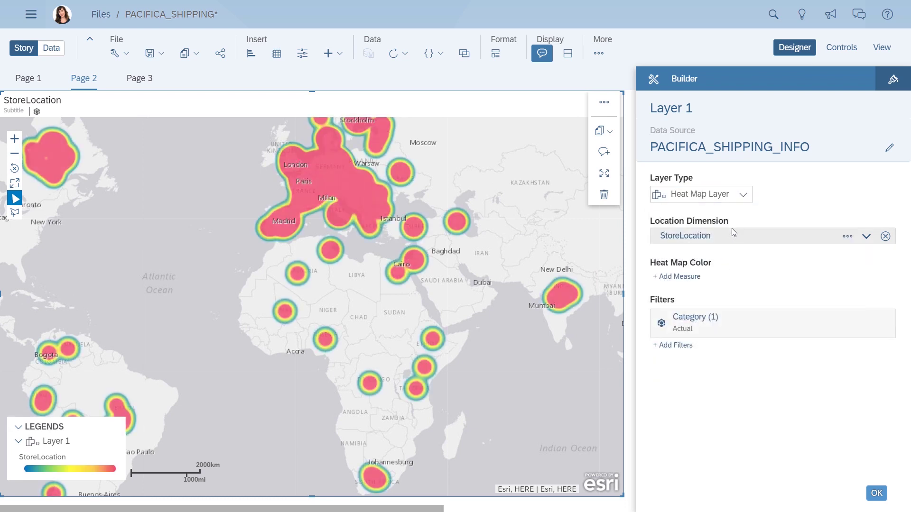
{"action": "left_click", "coordinate": [743, 195]}
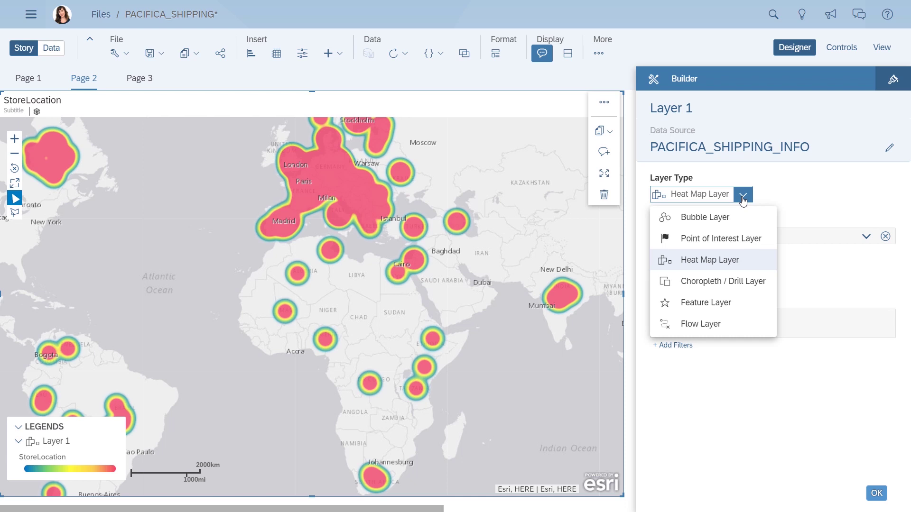
{"action": "left_click", "coordinate": [725, 280]}
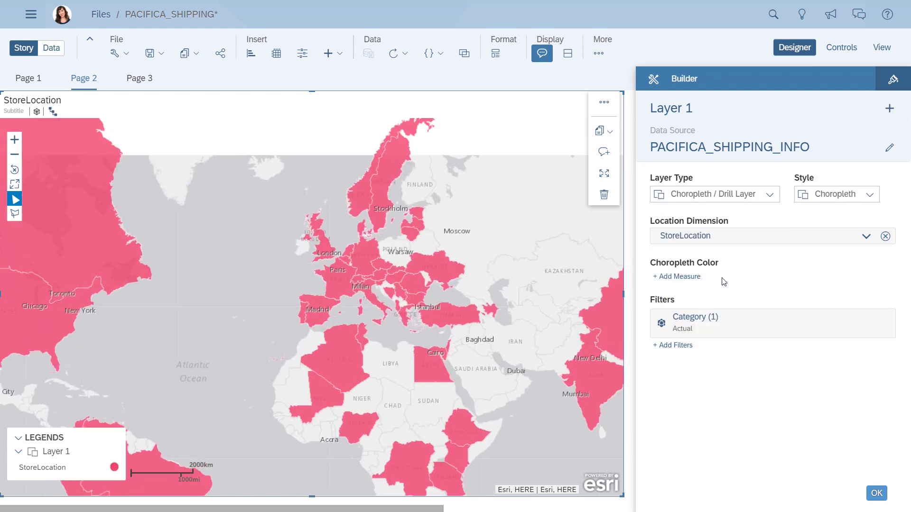
{"action": "left_click", "coordinate": [696, 278]}
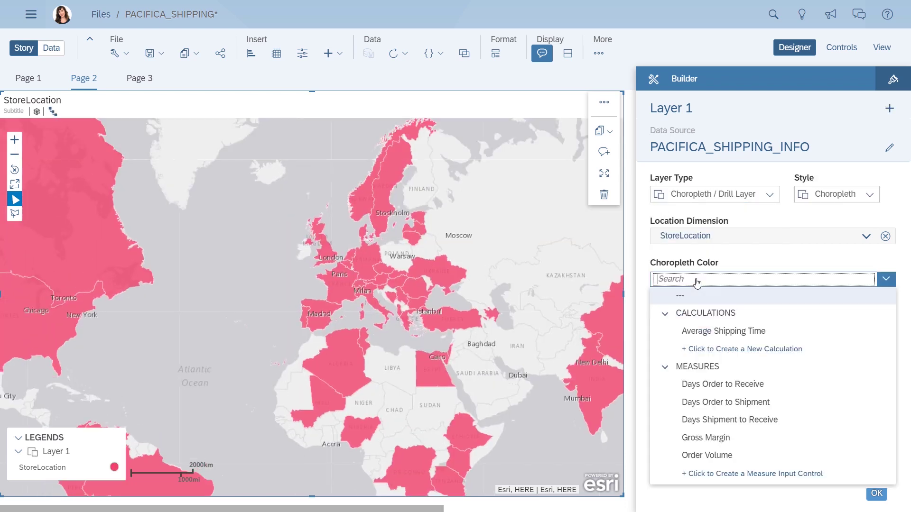
{"action": "left_click", "coordinate": [698, 331]}
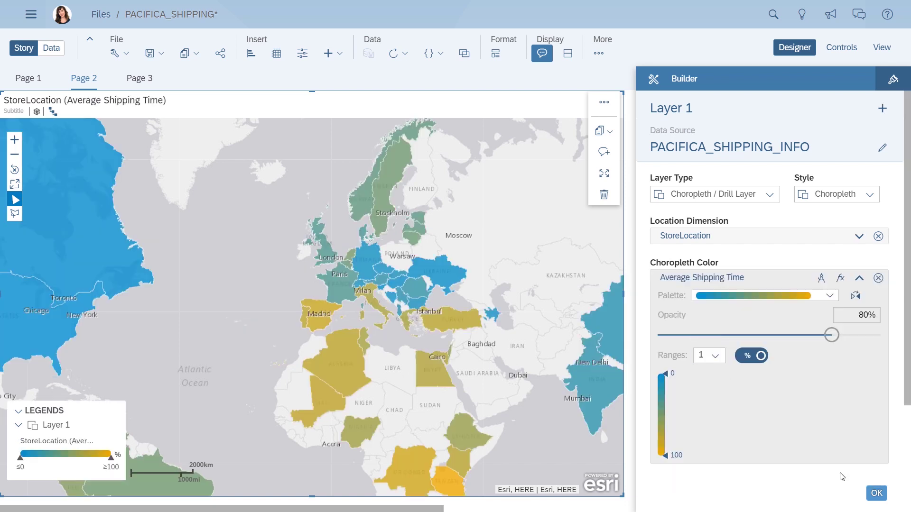
{"action": "left_click", "coordinate": [875, 495]}
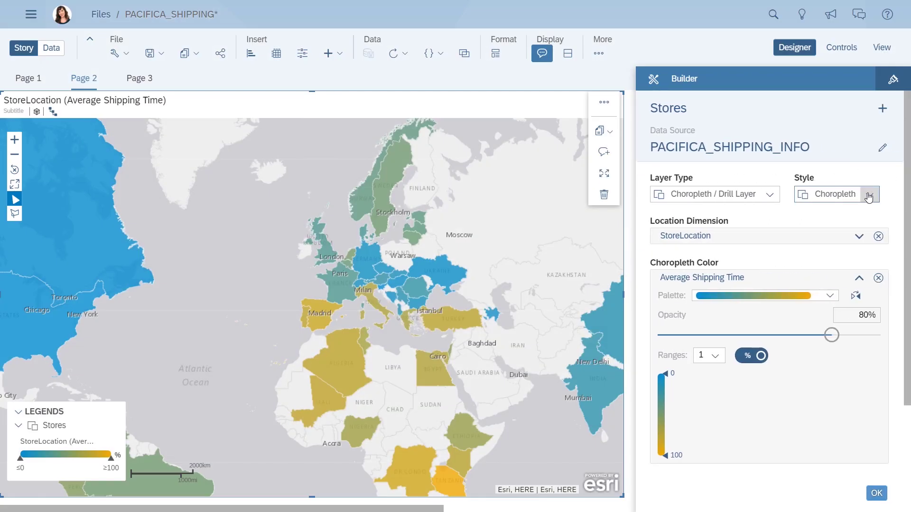
Step: Switch the Stores layer to bubble style with a colour range break at 15
{"action": "left_click", "coordinate": [869, 198]}
{"action": "left_click", "coordinate": [847, 237]}
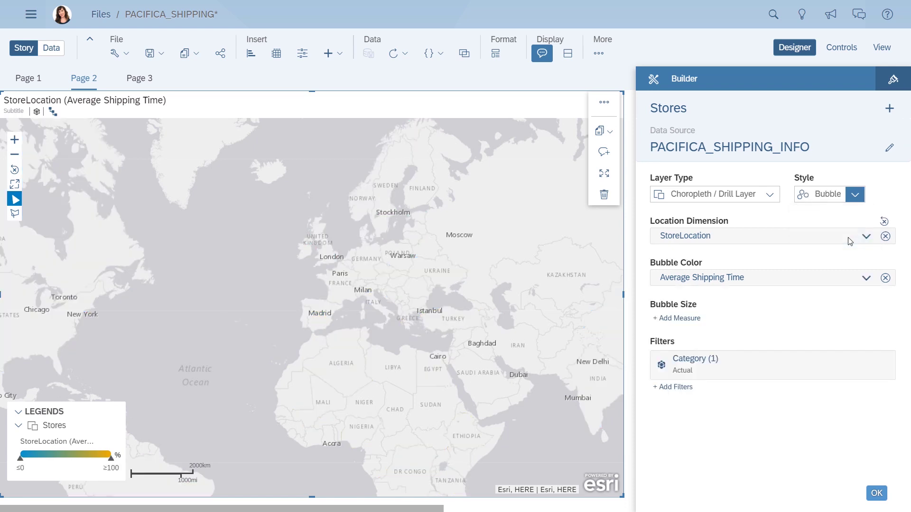
{"action": "left_click", "coordinate": [867, 278]}
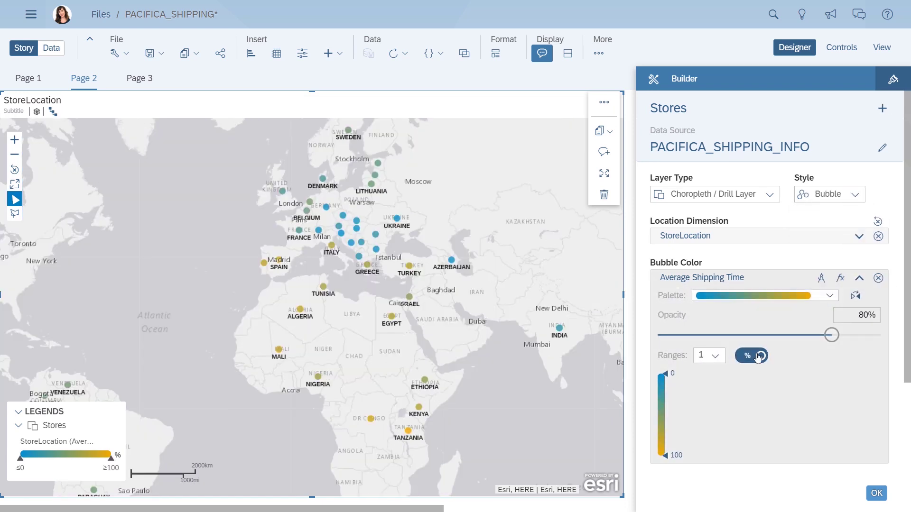
{"action": "left_click", "coordinate": [664, 438]}
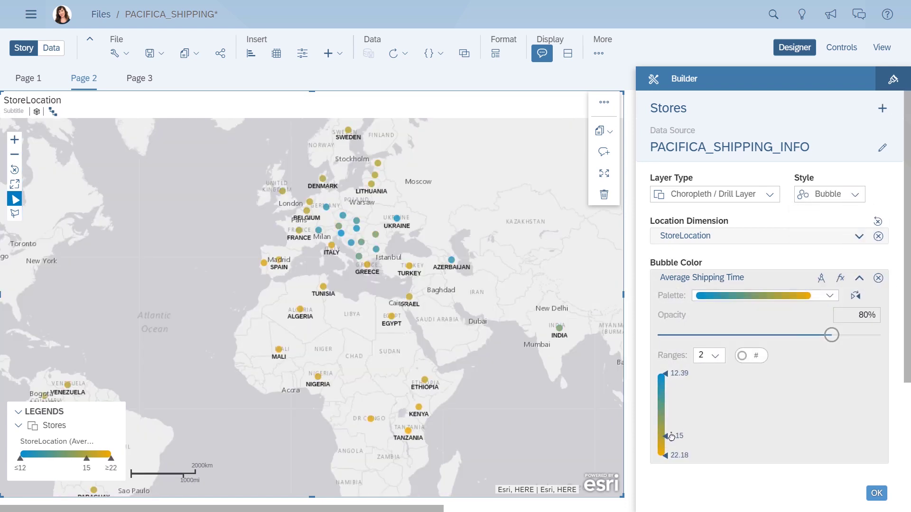
{"action": "left_click", "coordinate": [859, 281]}
Step: Size the bubbles by Gross Margin with a custom Country range up to 80%
{"action": "left_click", "coordinate": [686, 320]}
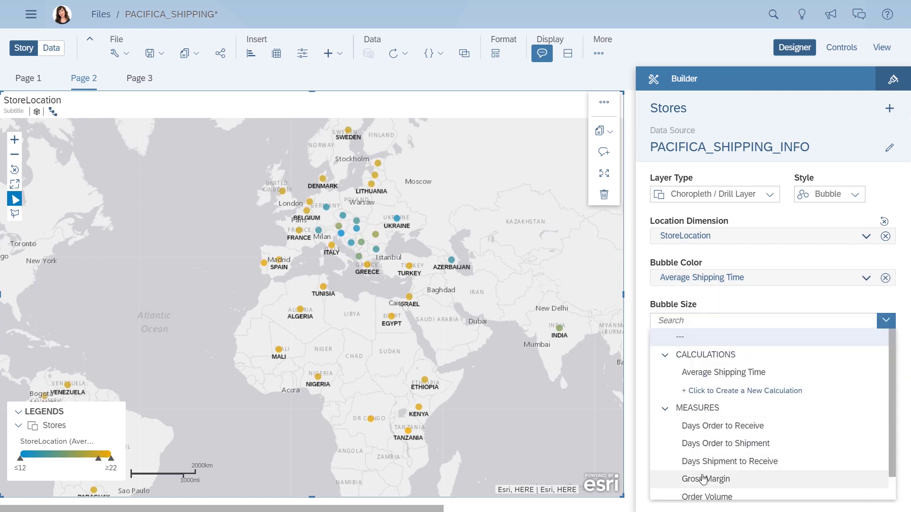
{"action": "left_click", "coordinate": [704, 479]}
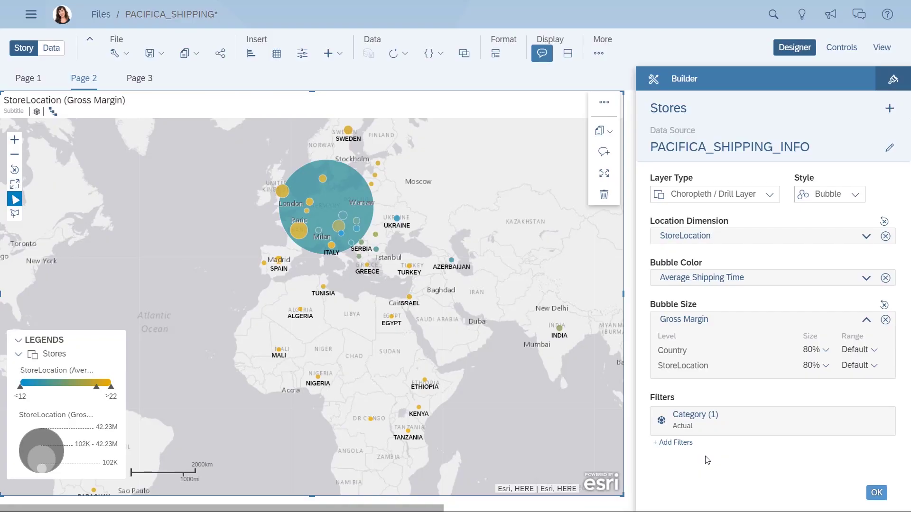
{"action": "left_click", "coordinate": [873, 350]}
{"action": "left_click", "coordinate": [867, 397]}
{"action": "type", "text": "80"}
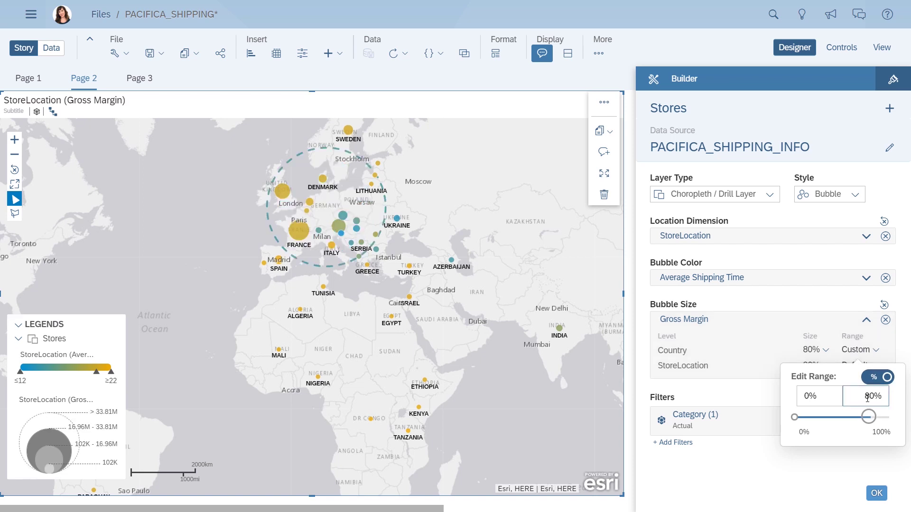
{"action": "left_click", "coordinate": [769, 397]}
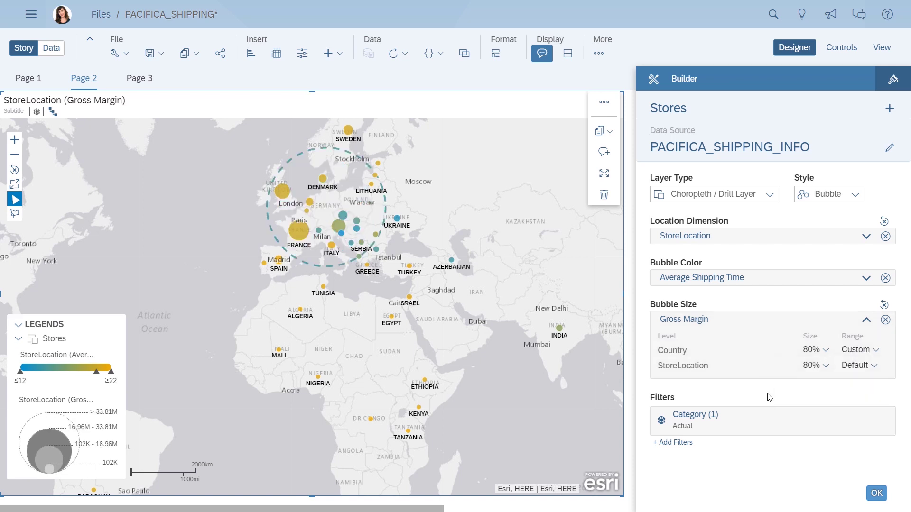
Step: Drill down into Germany and show the store-level markers as pins
{"action": "left_click", "coordinate": [387, 204]}
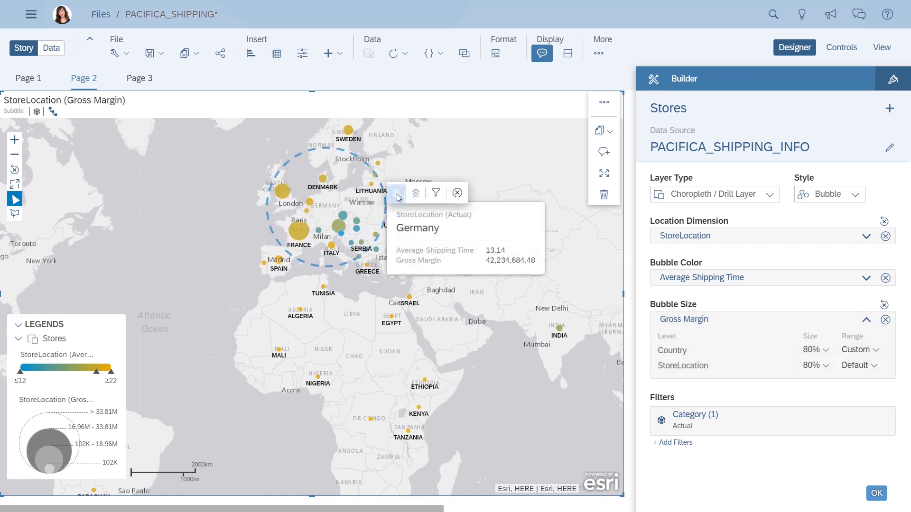
{"action": "left_click", "coordinate": [396, 193]}
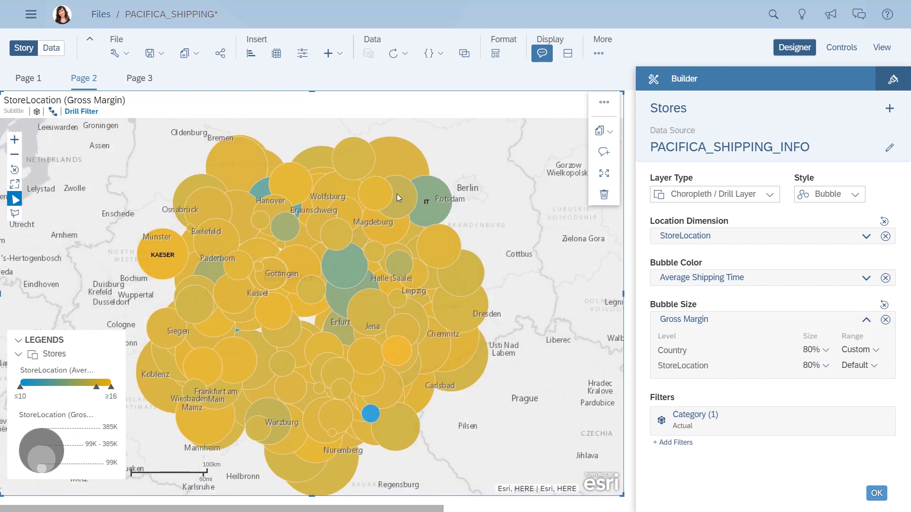
{"action": "left_click", "coordinate": [866, 237]}
{"action": "left_click", "coordinate": [870, 279]}
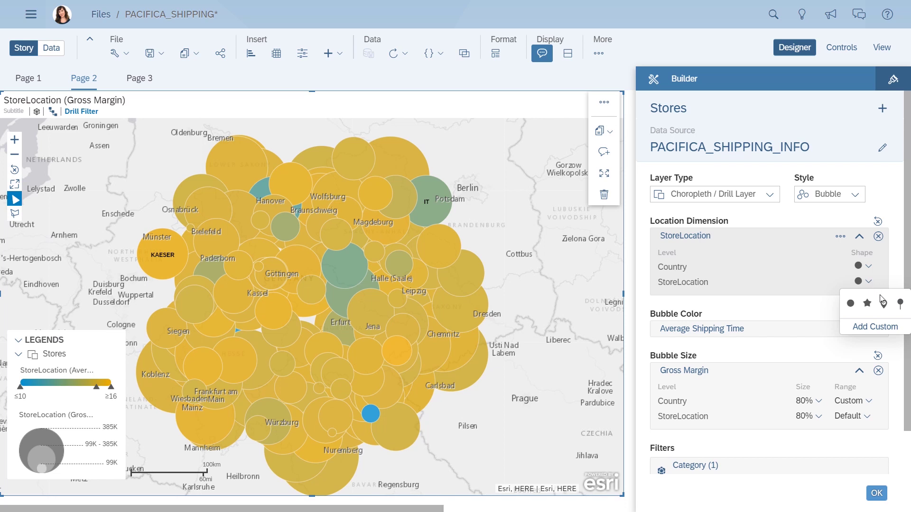
{"action": "left_click", "coordinate": [897, 305]}
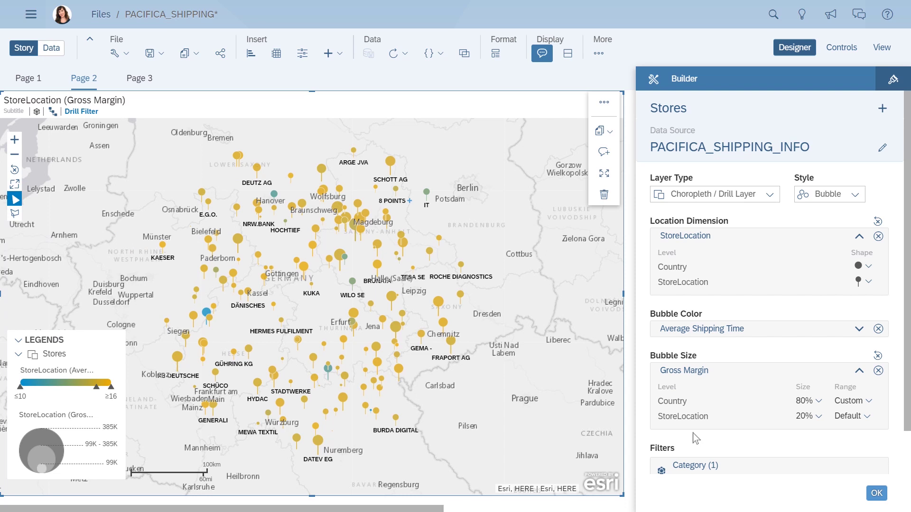
Step: Add Sales Manager to the Stores layer's tooltip information
{"action": "left_click", "coordinate": [883, 109]}
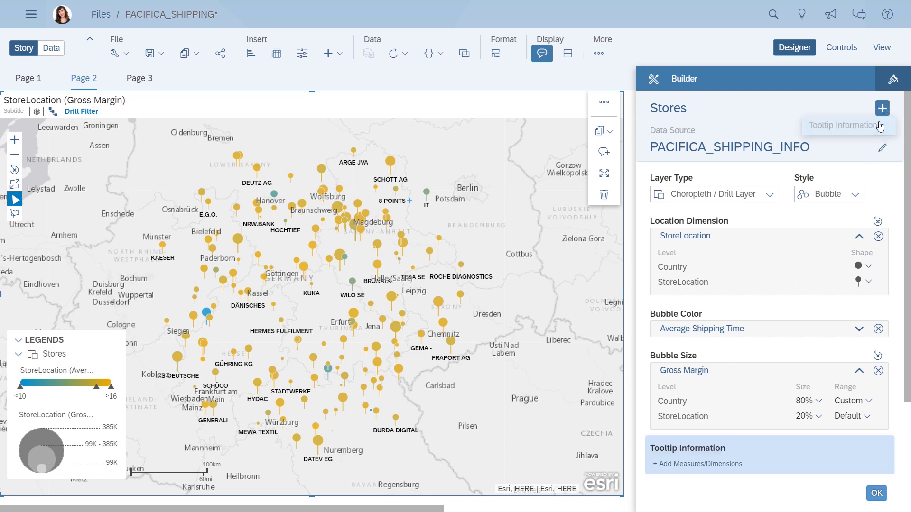
{"action": "left_click", "coordinate": [849, 125]}
{"action": "scroll", "coordinate": [752, 341], "scroll_direction": "down", "scroll_amount": 2}
{"action": "left_click", "coordinate": [701, 375]}
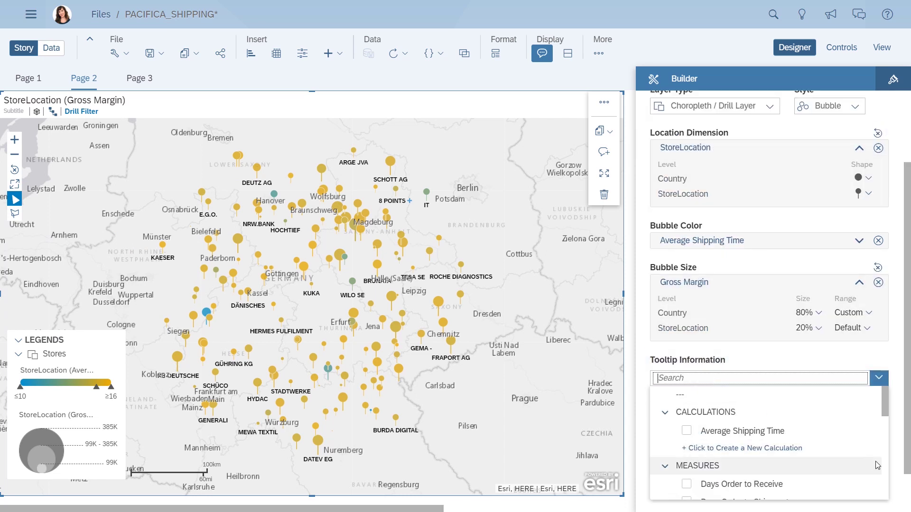
{"action": "scroll", "coordinate": [768, 451], "scroll_direction": "down", "scroll_amount": 5}
{"action": "scroll", "coordinate": [883, 481], "scroll_direction": "down", "scroll_amount": 3}
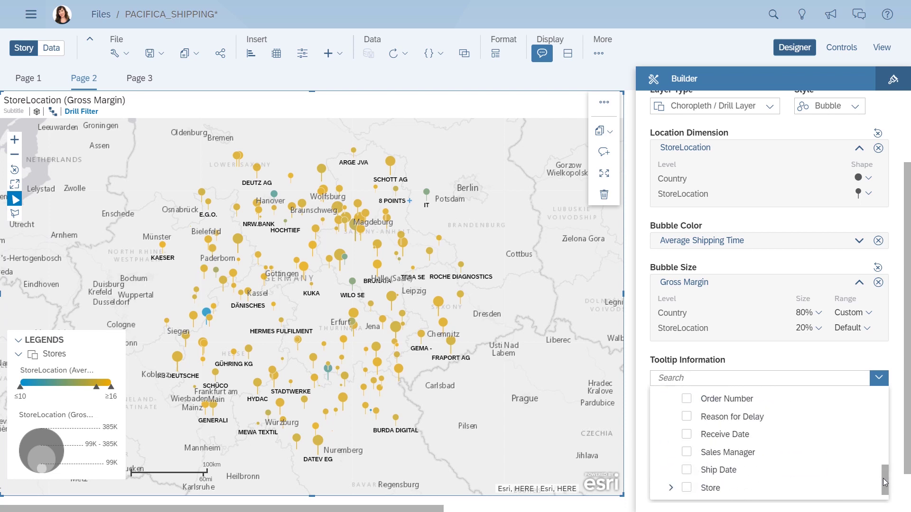
{"action": "left_click", "coordinate": [687, 452]}
{"action": "left_click", "coordinate": [573, 445]}
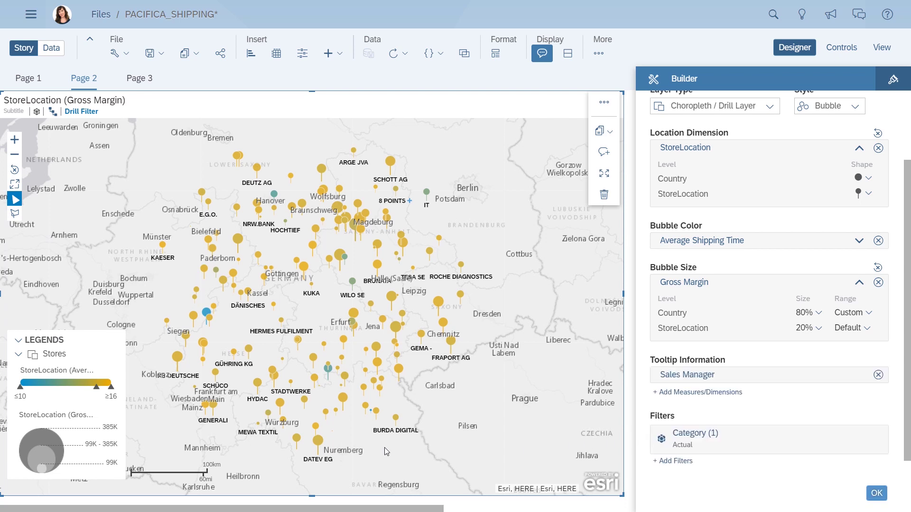
Step: Preview the DACHSER SE store's tooltip, then apply the Stores layer settings
{"action": "left_click", "coordinate": [316, 428]}
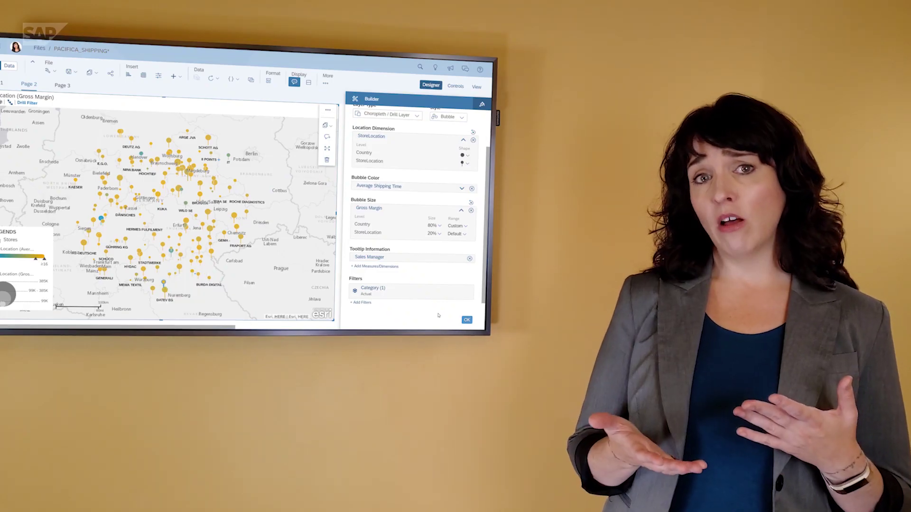
{"action": "left_click", "coordinate": [468, 320]}
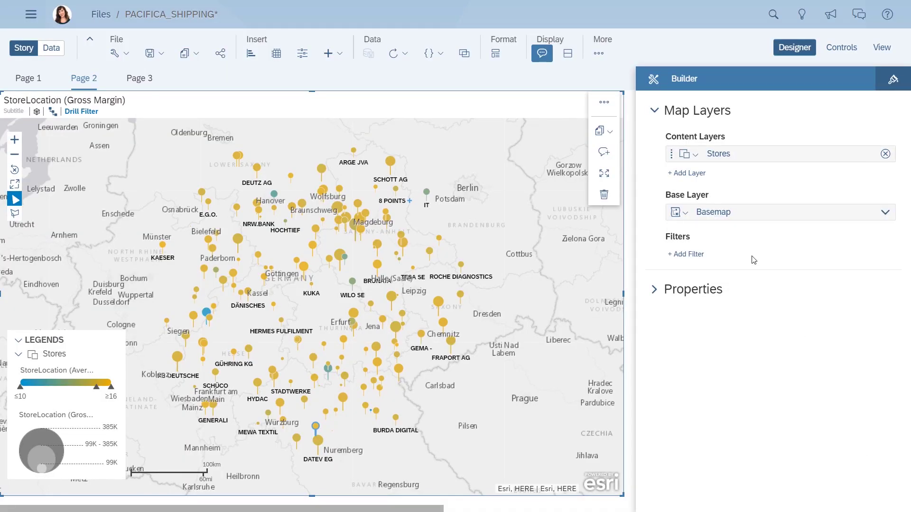
Step: Add a Ports layer plotted by PortLocation
{"action": "left_click", "coordinate": [700, 176]}
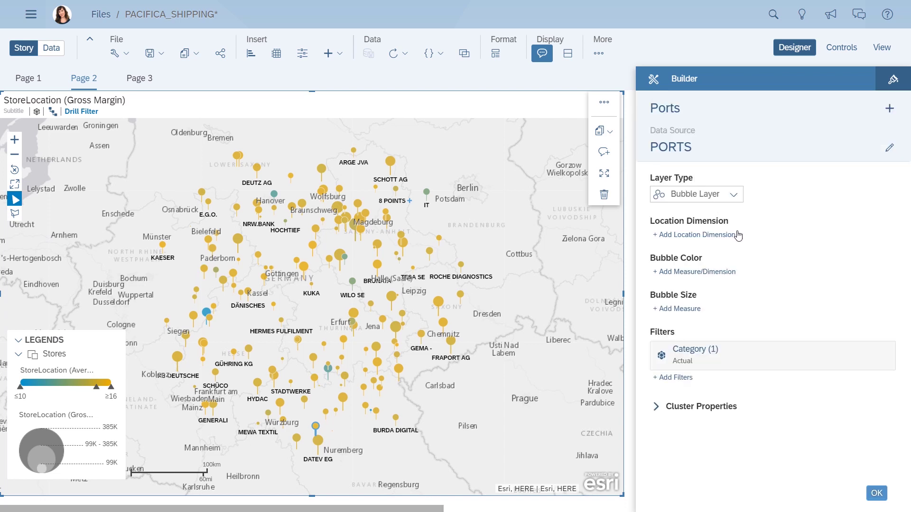
{"action": "left_click", "coordinate": [736, 237]}
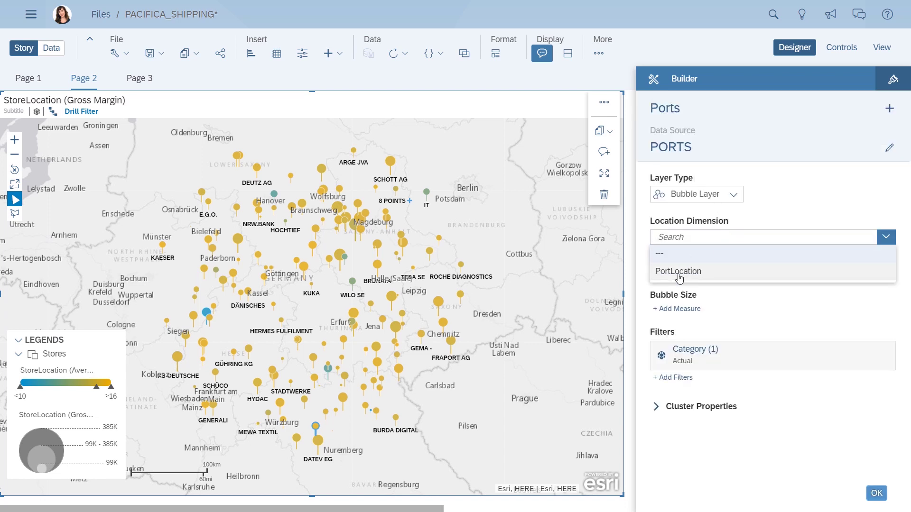
{"action": "left_click", "coordinate": [679, 271]}
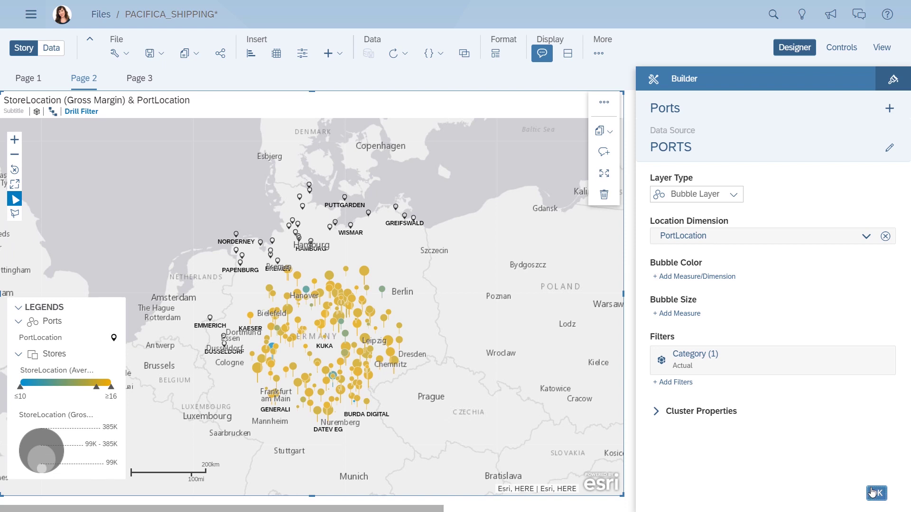
{"action": "left_click", "coordinate": [875, 493]}
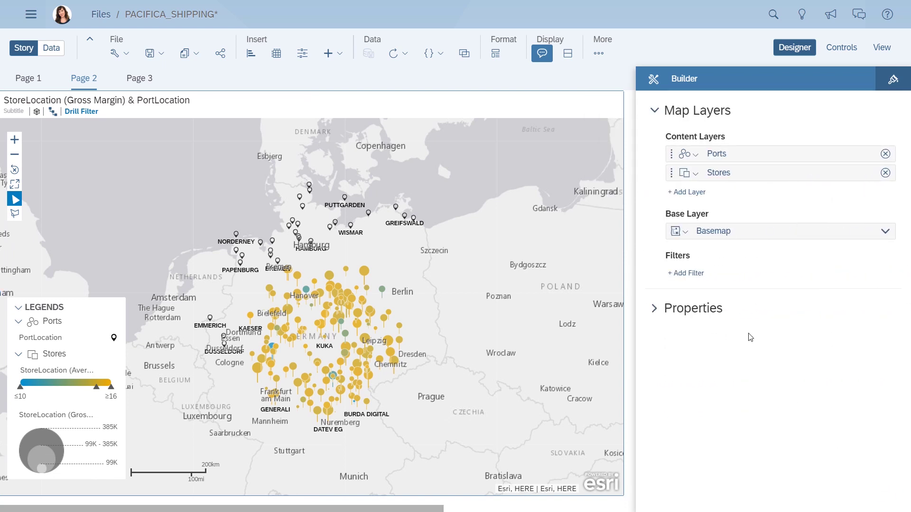
Step: Filter StoreLocation to stores Not Within 500 KM of PortLocation
{"action": "left_click", "coordinate": [687, 273]}
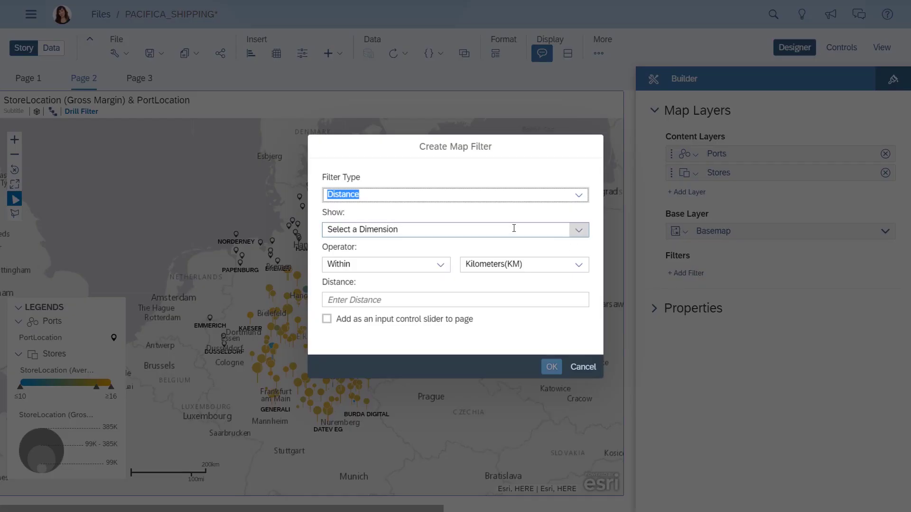
{"action": "left_click", "coordinate": [428, 234]}
{"action": "left_click", "coordinate": [399, 307]}
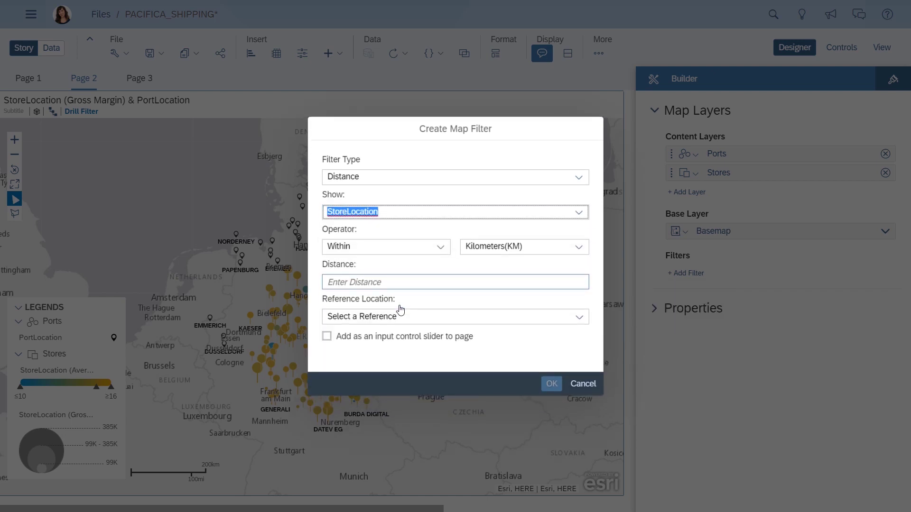
{"action": "left_click", "coordinate": [439, 248]}
{"action": "left_click", "coordinate": [393, 287]}
{"action": "left_click", "coordinate": [347, 283]}
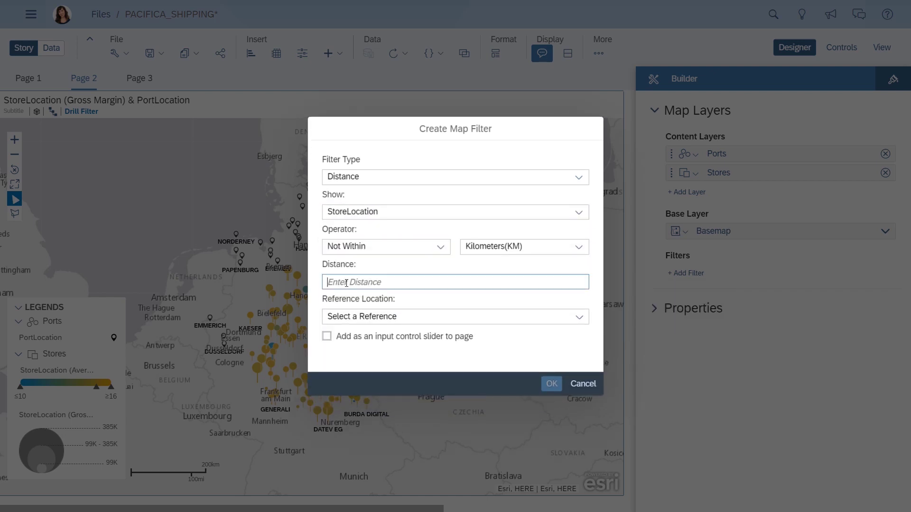
{"action": "left_click", "coordinate": [579, 317]}
{"action": "left_click", "coordinate": [427, 373]}
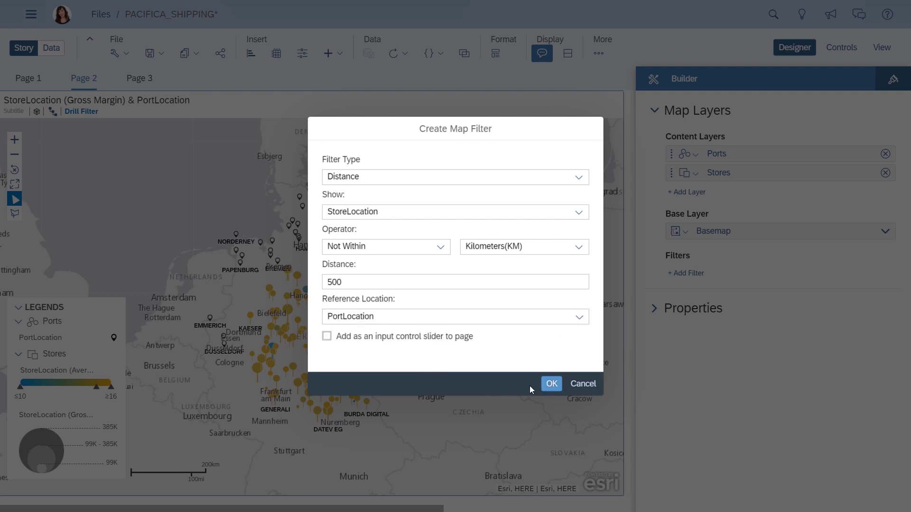
{"action": "left_click", "coordinate": [547, 388]}
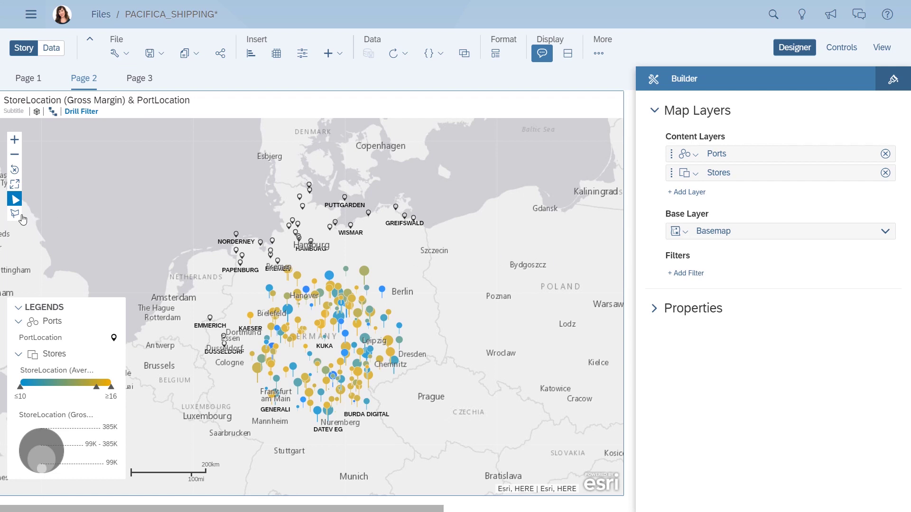
Step: Draw a polygon filter around the stores near Bielefeld and Paderborn
{"action": "left_click", "coordinate": [15, 215]}
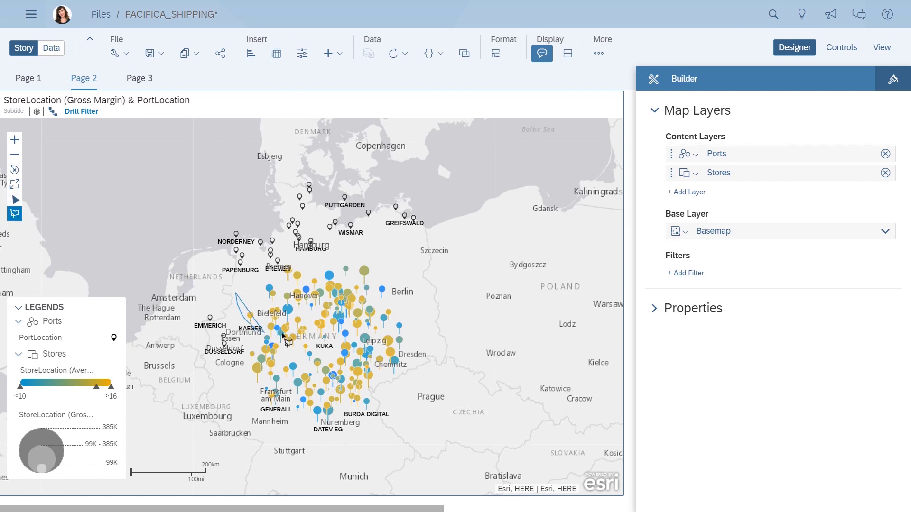
{"action": "left_click_drag", "start_coordinate": [292, 311], "coordinate": [291, 309]}
{"action": "left_click", "coordinate": [278, 307]}
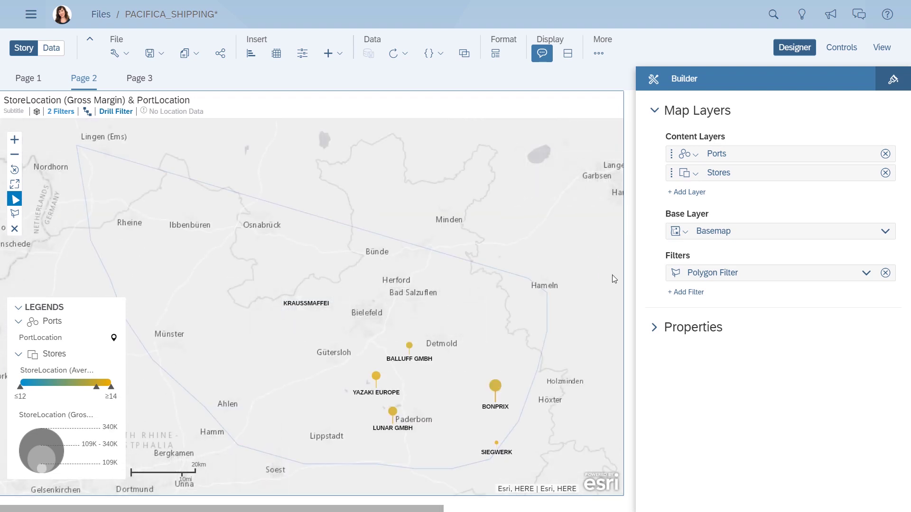
Step: Recolour the Stores bubbles by Reason for Delay instead of Average Shipping Time
{"action": "left_click", "coordinate": [843, 172]}
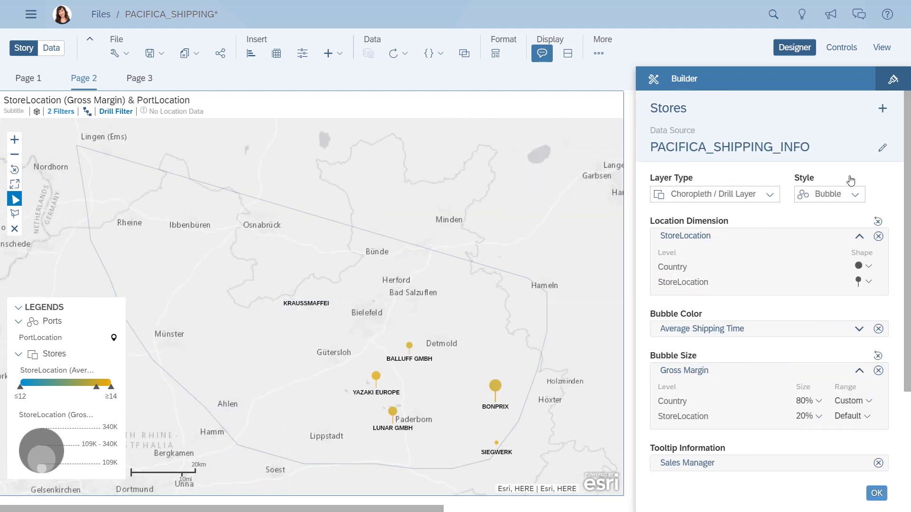
{"action": "left_click", "coordinate": [878, 328]}
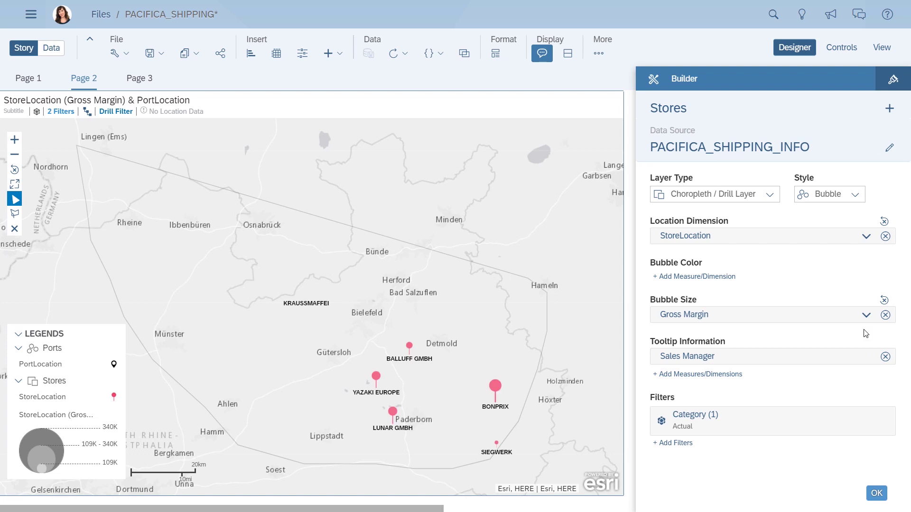
{"action": "left_click", "coordinate": [719, 279]}
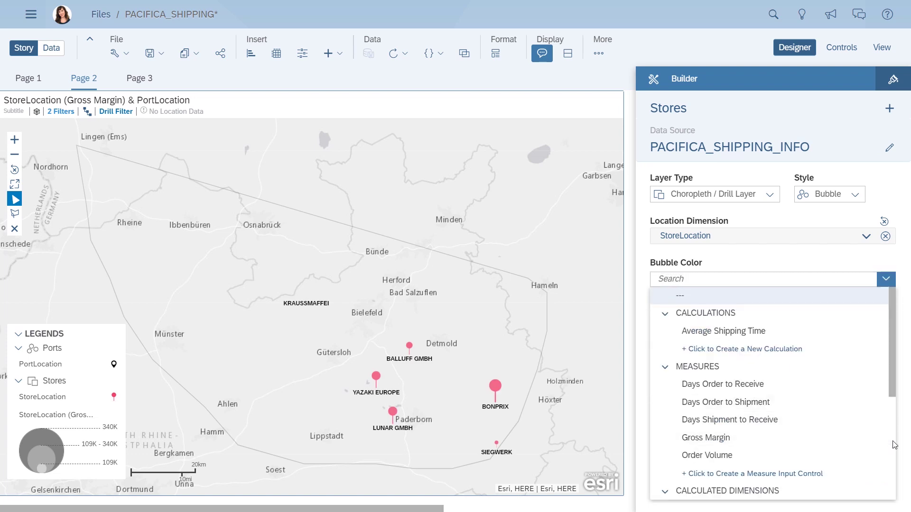
{"action": "scroll", "coordinate": [887, 441], "scroll_direction": "down", "scroll_amount": 2}
{"action": "scroll", "coordinate": [894, 444], "scroll_direction": "down", "scroll_amount": 3}
{"action": "left_click", "coordinate": [807, 414]}
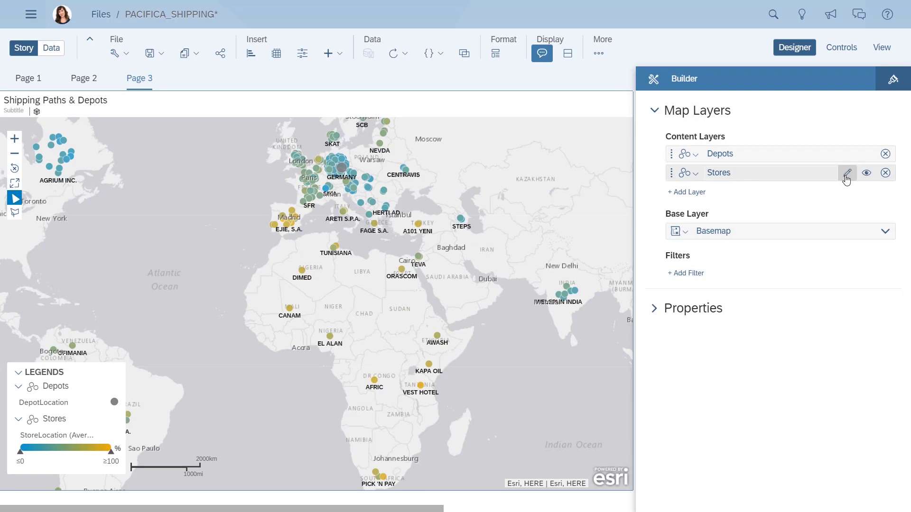
Step: Change the Stores layer to a Flow Layer ending at StoreLocation
{"action": "left_click", "coordinate": [847, 174]}
{"action": "left_click", "coordinate": [735, 197]}
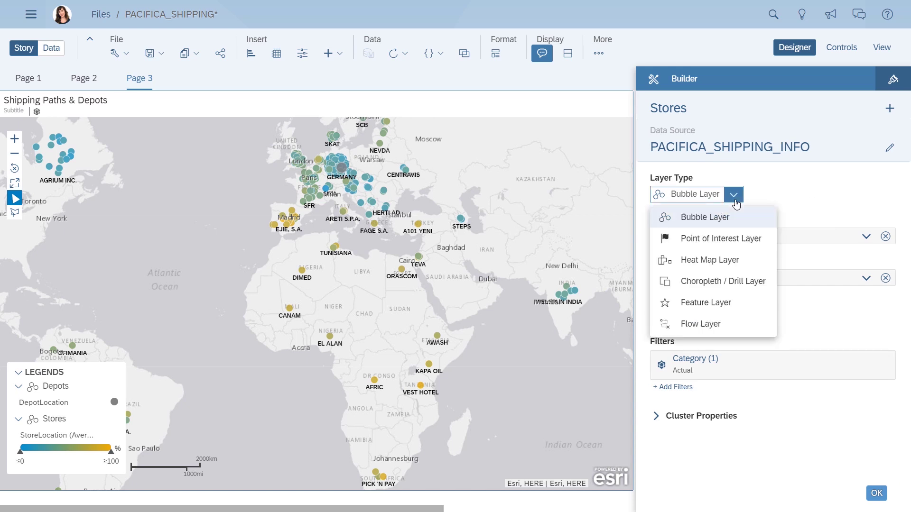
{"action": "left_click", "coordinate": [715, 323]}
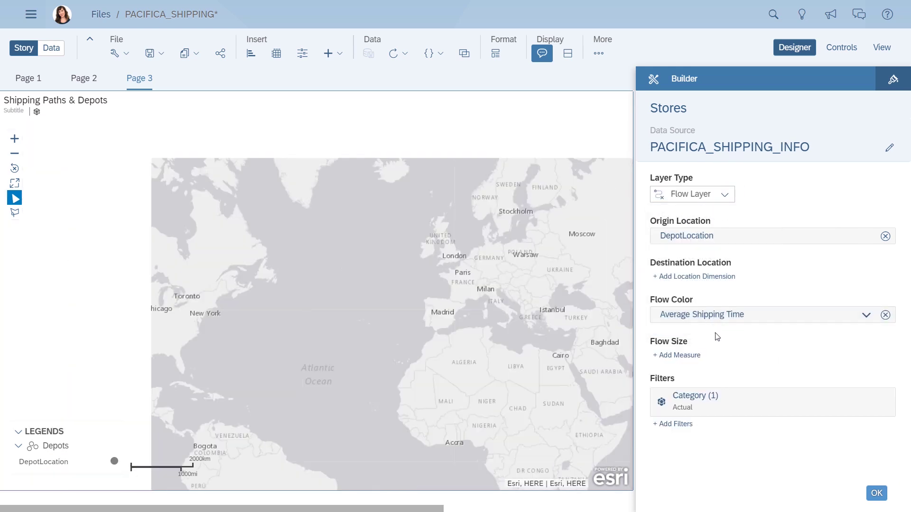
{"action": "left_click", "coordinate": [714, 276]}
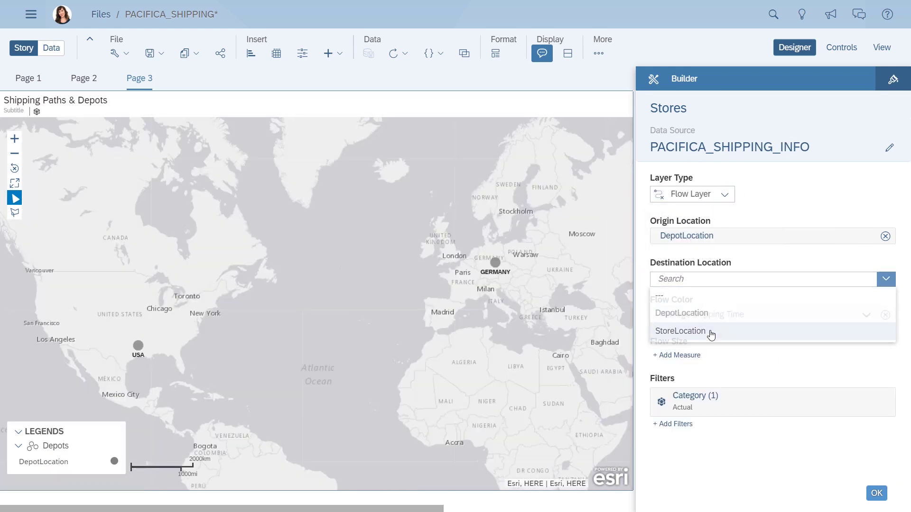
{"action": "left_click", "coordinate": [710, 333]}
{"action": "left_click", "coordinate": [877, 494]}
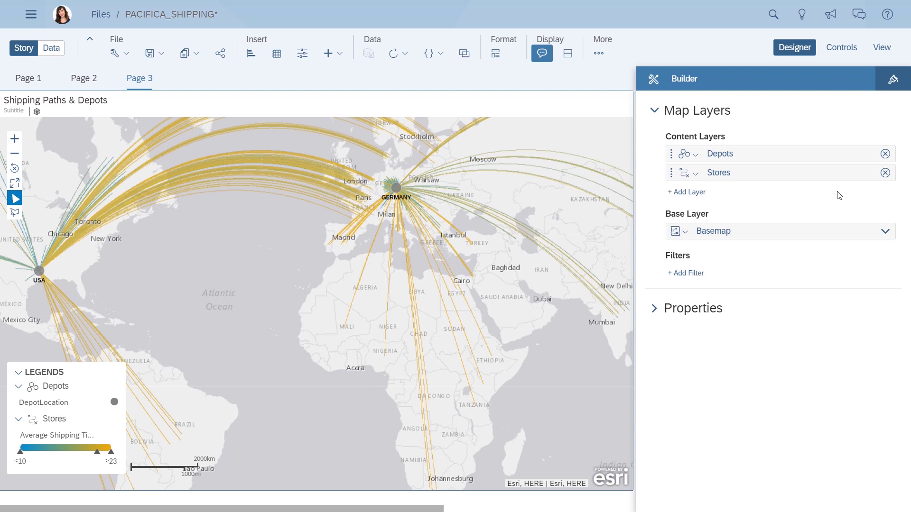
Step: Set the Depots layer bubble size measure to Order Volume
{"action": "left_click", "coordinate": [844, 154]}
{"action": "left_click", "coordinate": [704, 317]}
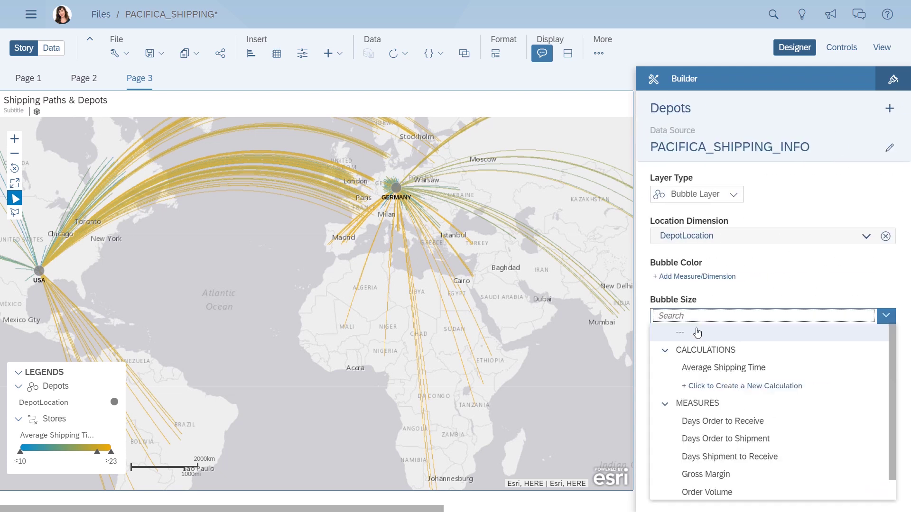
{"action": "left_click", "coordinate": [691, 489]}
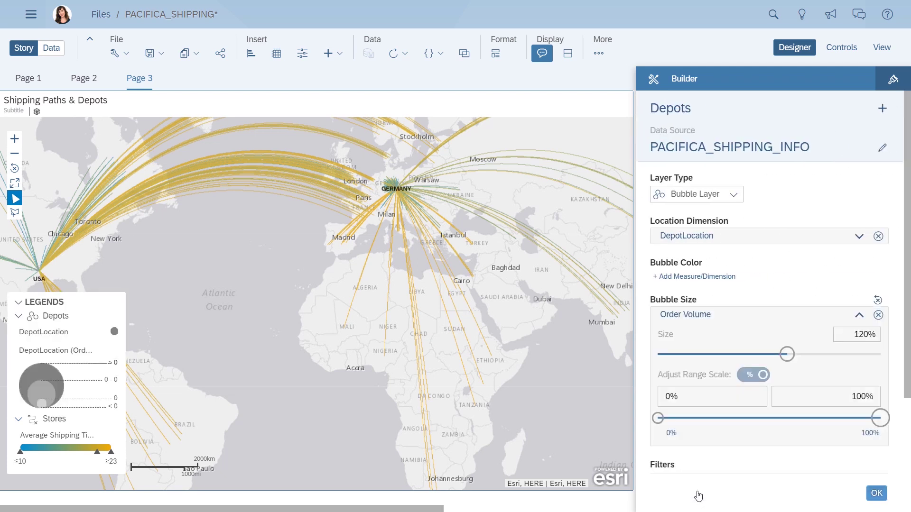
{"action": "left_click", "coordinate": [875, 493]}
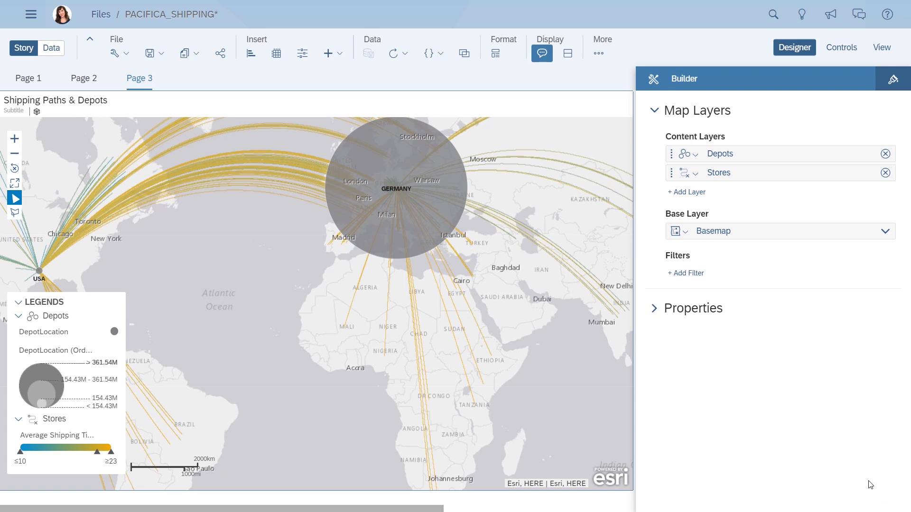
Step: Exit Designer mode, then select the USA and Germany depot bubbles to filter the depot charts
{"action": "left_click", "coordinate": [786, 59]}
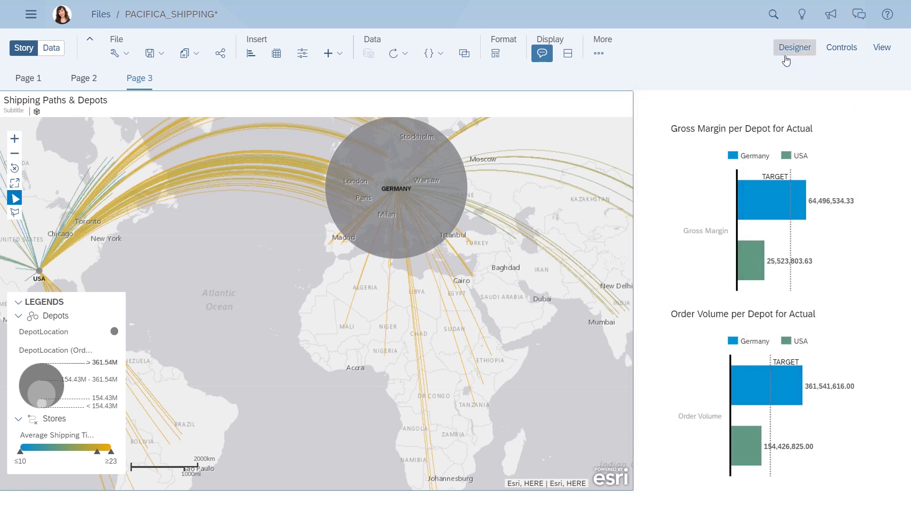
{"action": "left_click", "coordinate": [39, 271]}
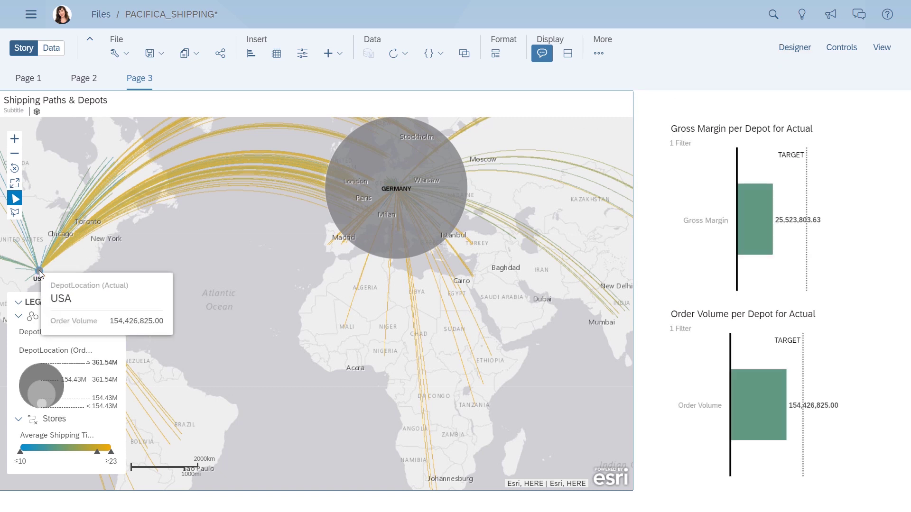
{"action": "left_click", "coordinate": [397, 200]}
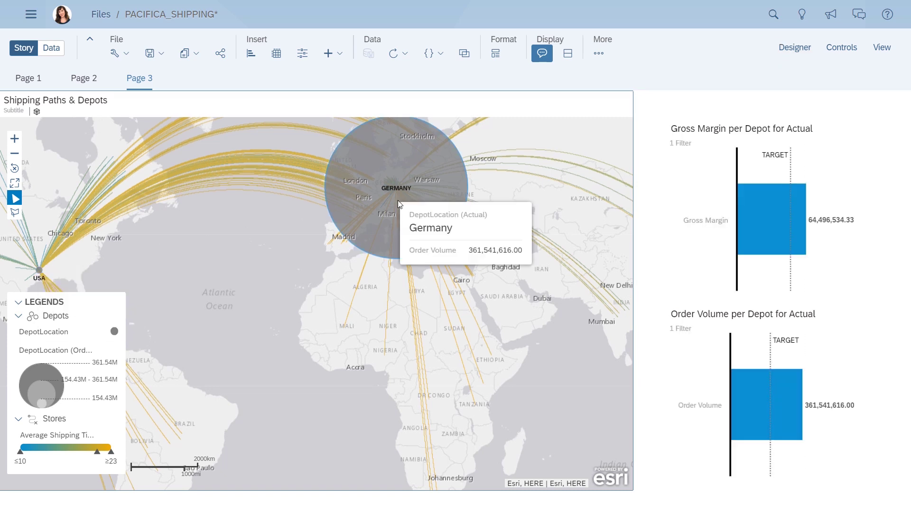